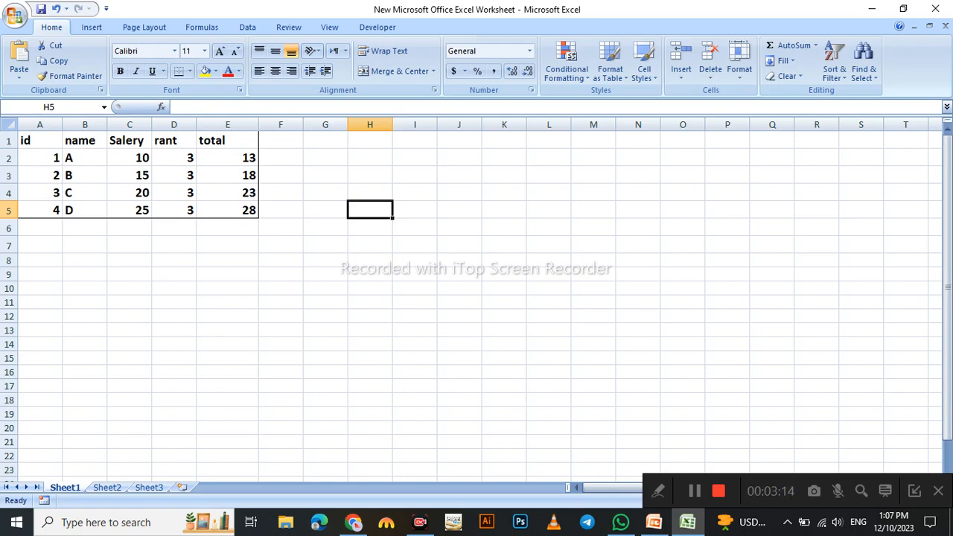
# - Enter 2 in H5 and fill it down to H9, and enter 5 in K9 and fill it across to M9
pyautogui.write('2')
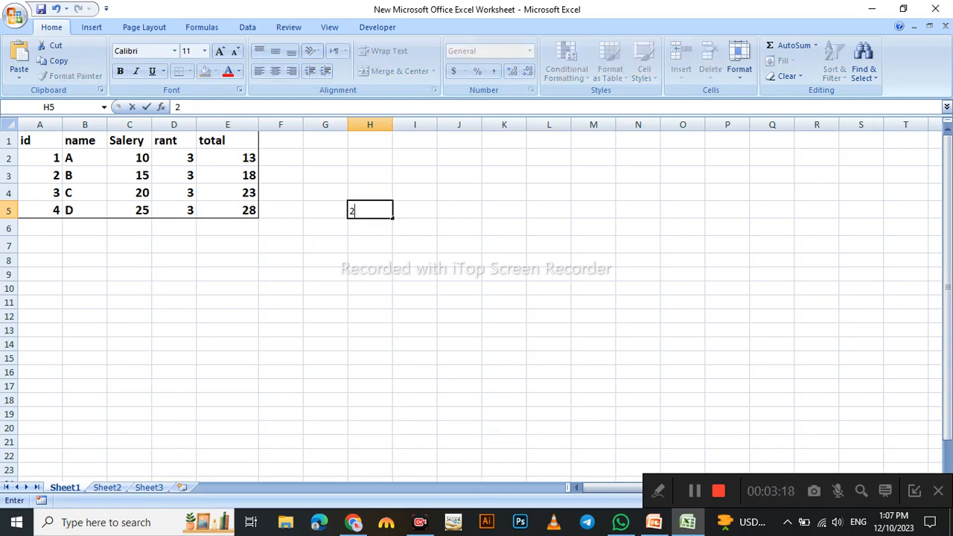
pyautogui.moveTo(393, 218); pyautogui.dragTo(400, 291)
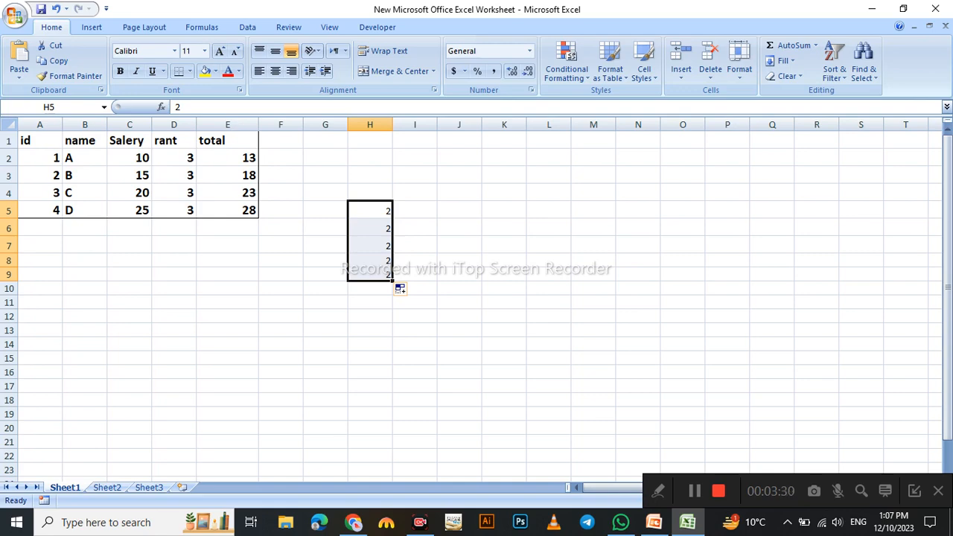
pyautogui.click(504, 274)
pyautogui.write('5')
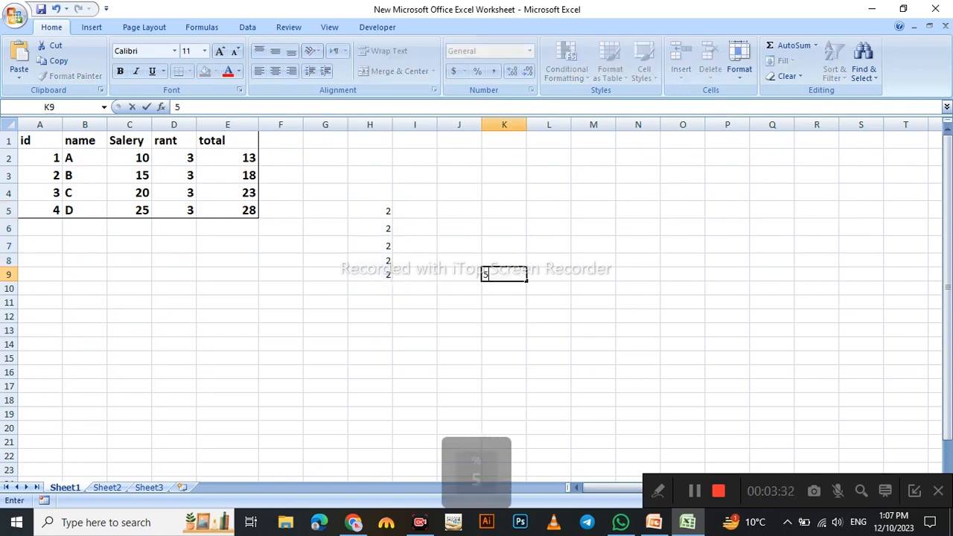
pyautogui.moveTo(527, 280); pyautogui.dragTo(575, 282)
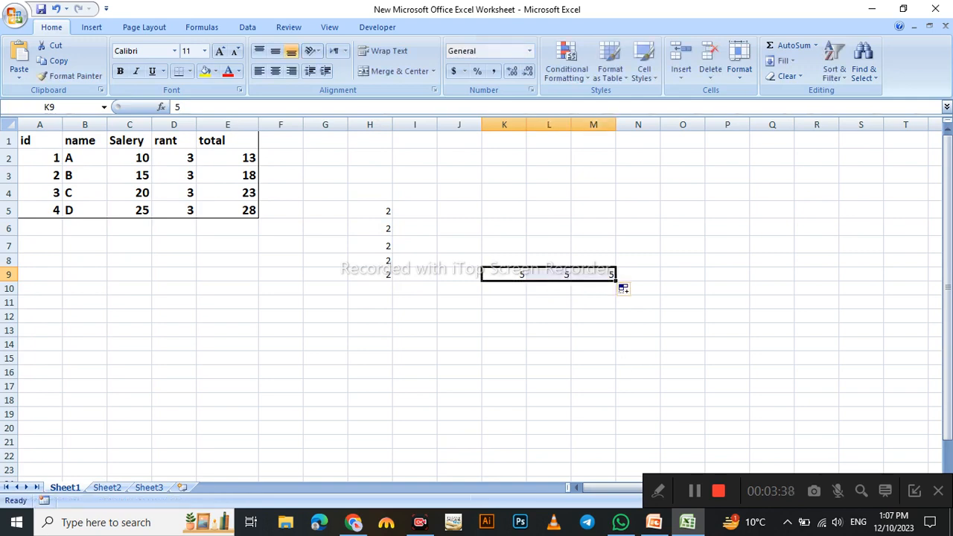
# - Undo the entry and fill of 5 in row 9 and the downward fill of 2 in column H
pyautogui.hotkey('ctrl', 'z')
pyautogui.hotkey('ctrl', 'z')
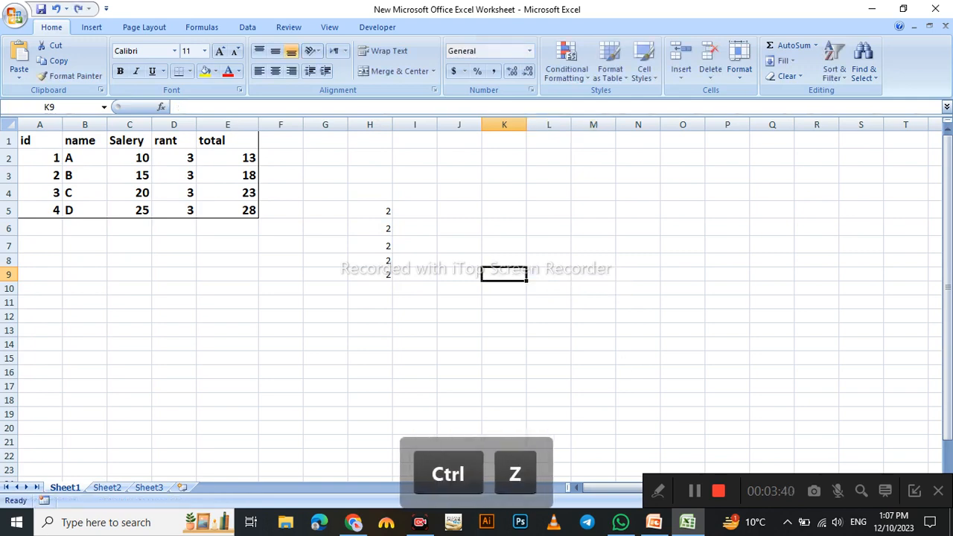
pyautogui.hotkey('ctrl', 'z')
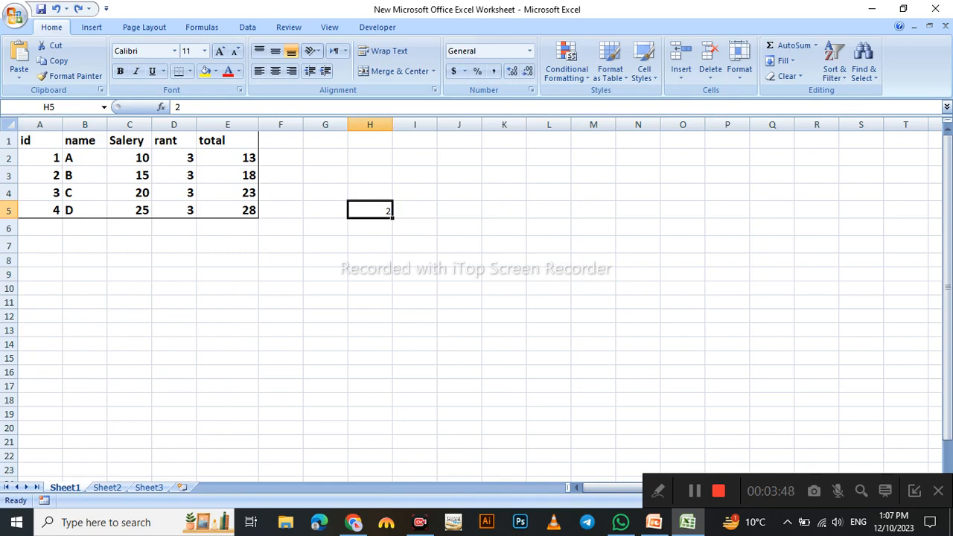
# - Clear the formulas in the total column from E2 to E5
pyautogui.click(40, 140)
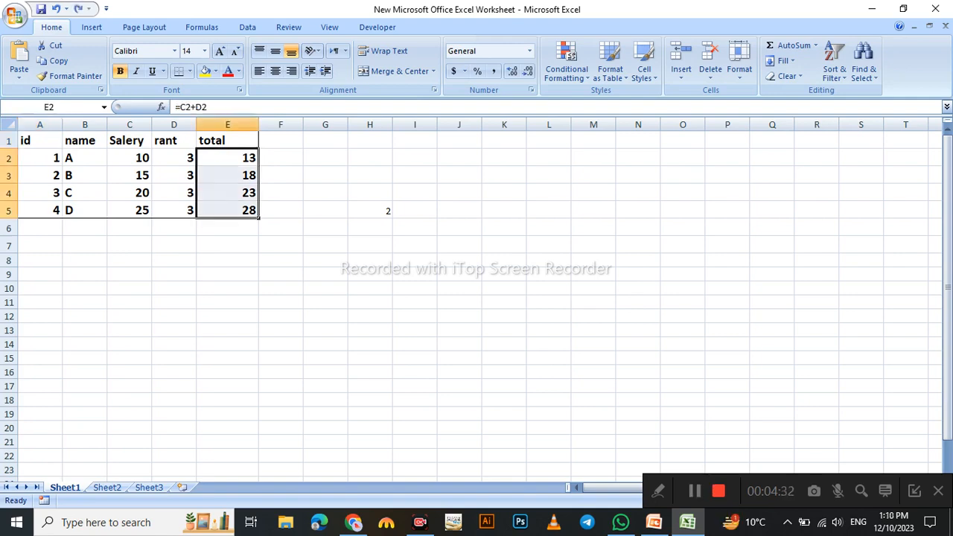
pyautogui.moveTo(227, 158); pyautogui.dragTo(227, 210)
pyautogui.press('Delete')
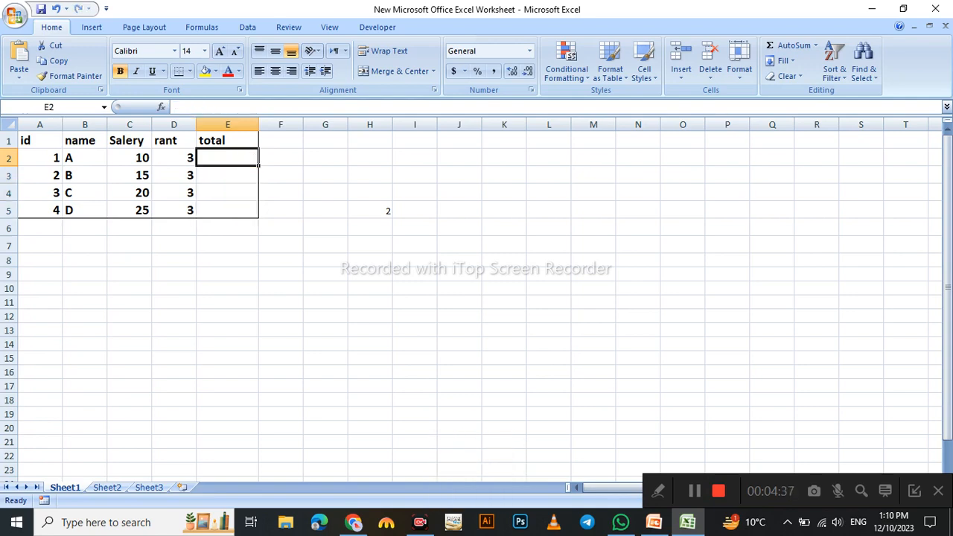
# - Enter a SUM formula in E2 that adds the salary and rent cells C2:D2
pyautogui.write('=su')
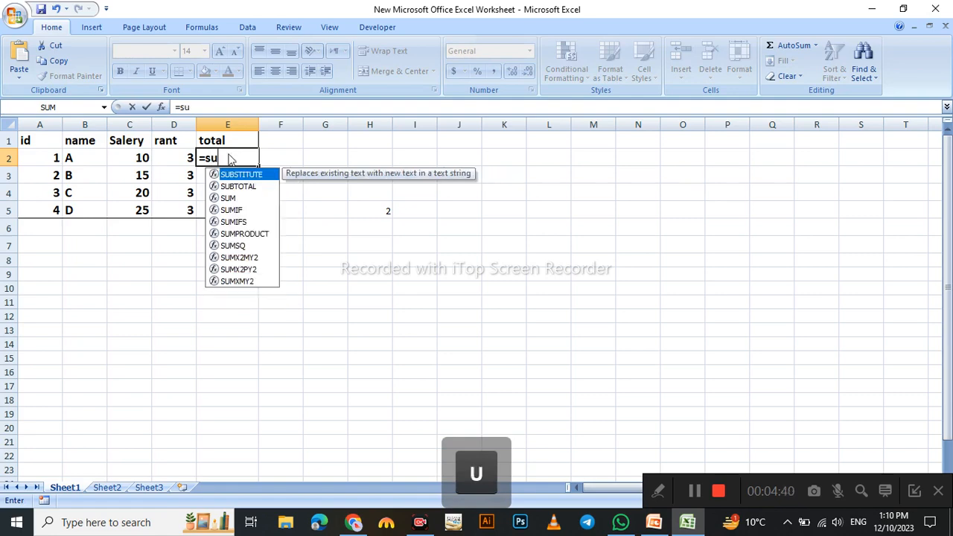
pyautogui.write('m(')
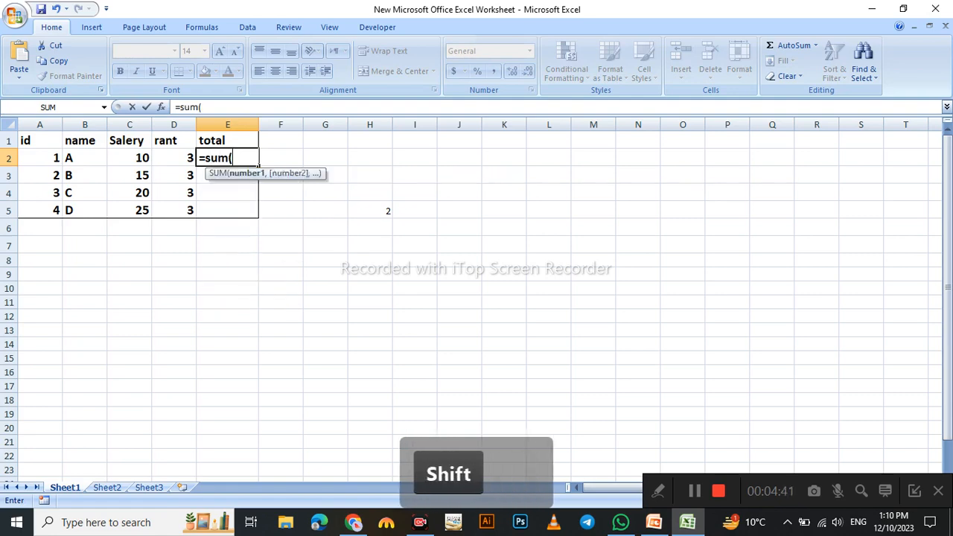
pyautogui.moveTo(130, 158); pyautogui.dragTo(174, 158)
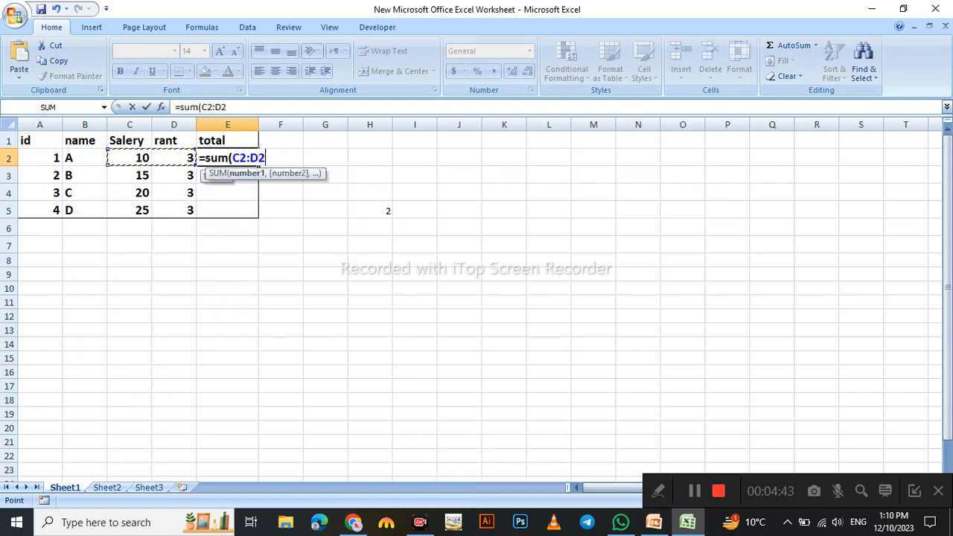
pyautogui.press('Return')
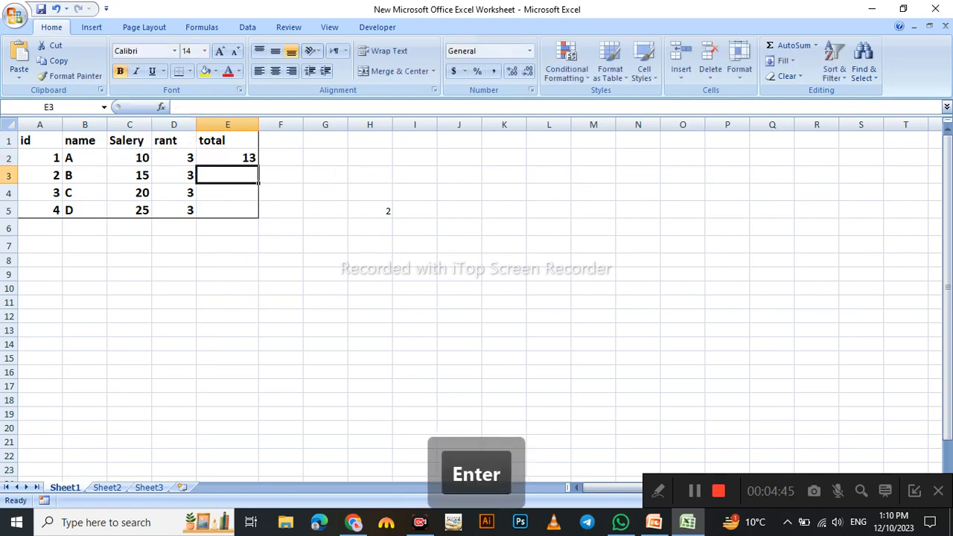
# - Fill the SUM formula in E2 down the total column to E5
pyautogui.click(227, 158)
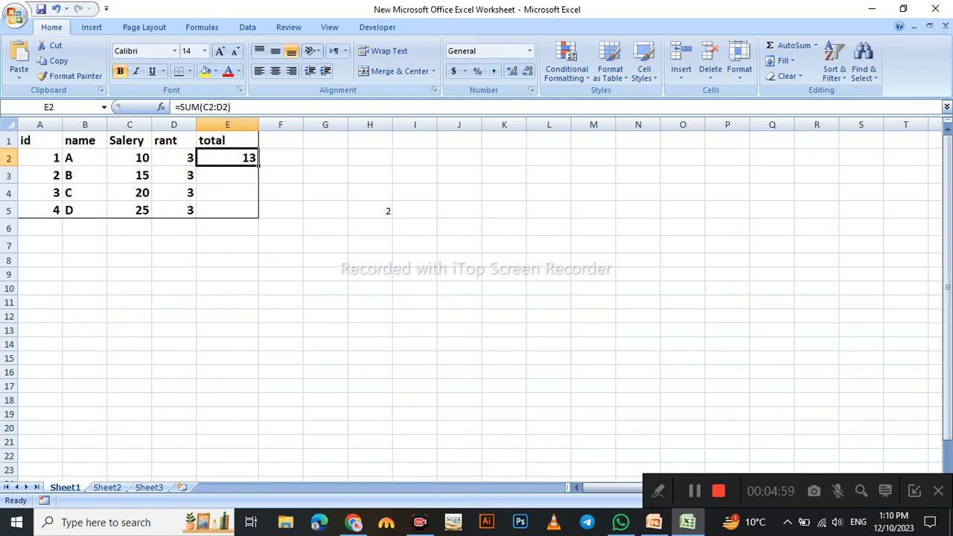
pyautogui.click(370, 175)
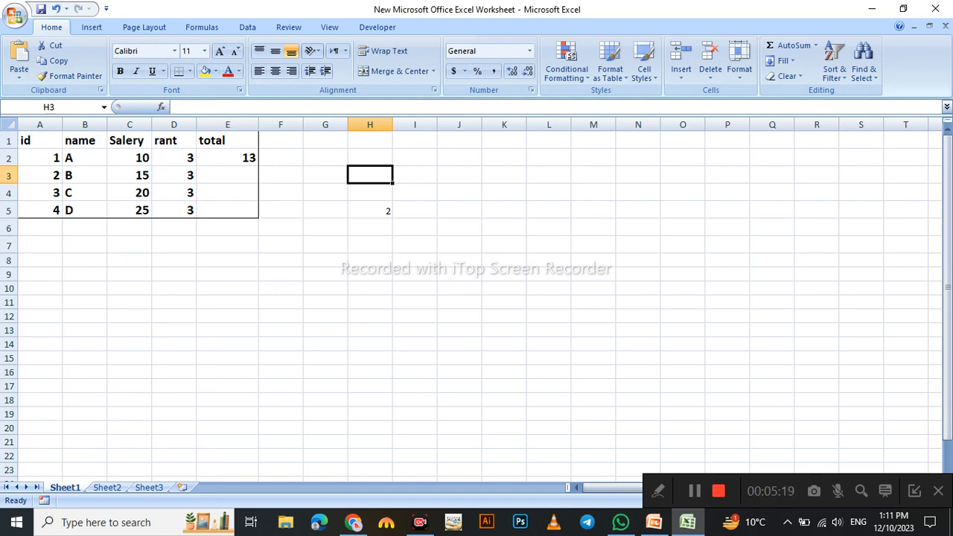
pyautogui.click(228, 157)
pyautogui.moveTo(258, 164); pyautogui.dragTo(259, 216)
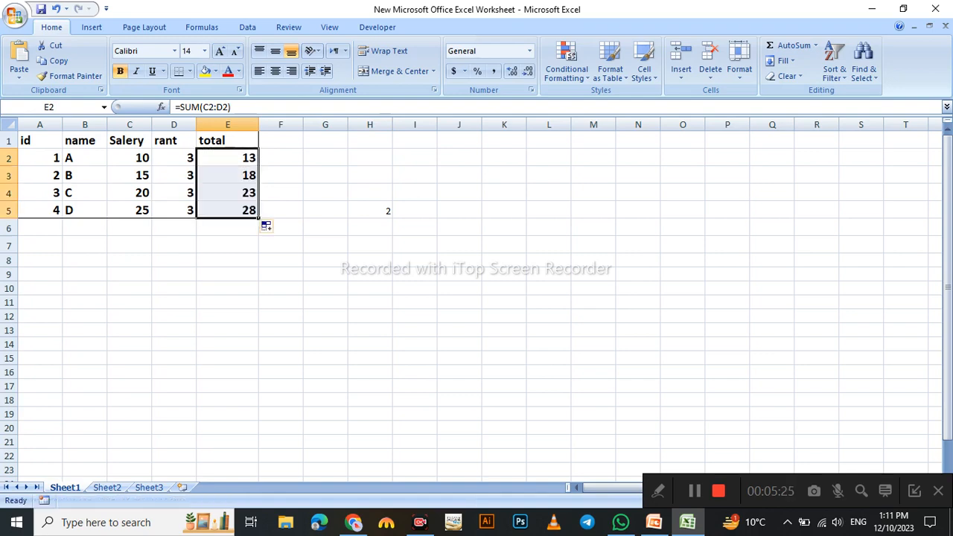
# - Examine the formulas in total column cells E2 and E4 to compare which cells each one references
pyautogui.click(228, 211)
pyautogui.hotkey('ctrl', 'c')
pyautogui.doubleClick(222, 158)
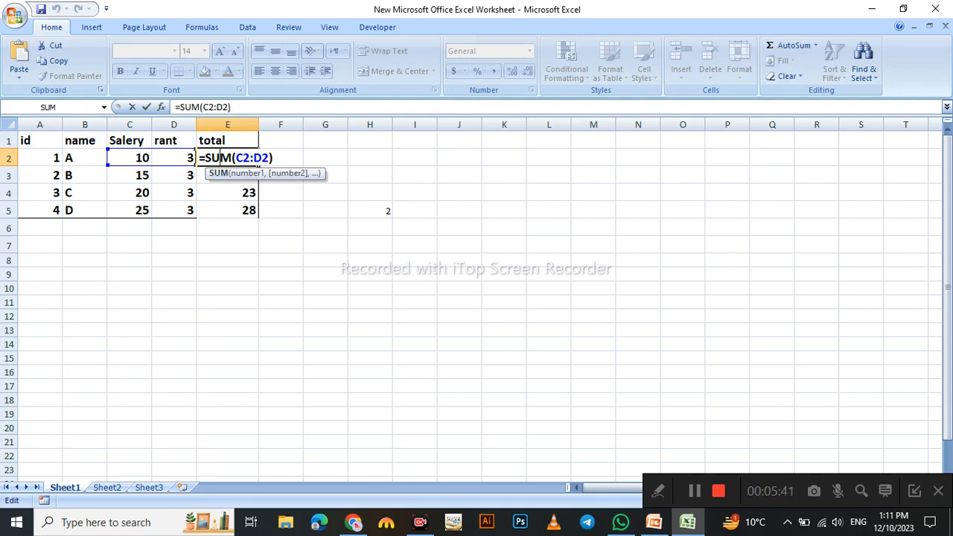
pyautogui.click(223, 141)
pyautogui.hotkey('ctrl', 'c')
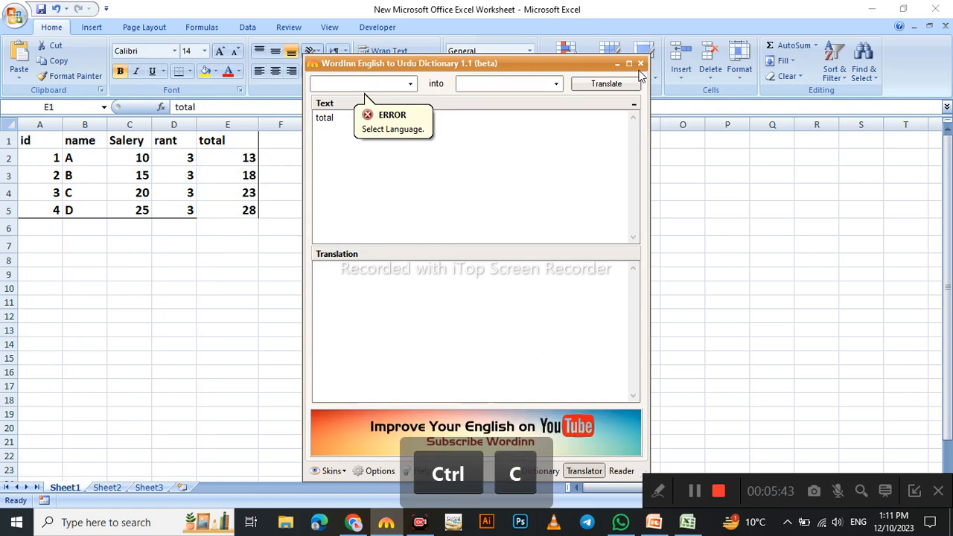
pyautogui.click(641, 63)
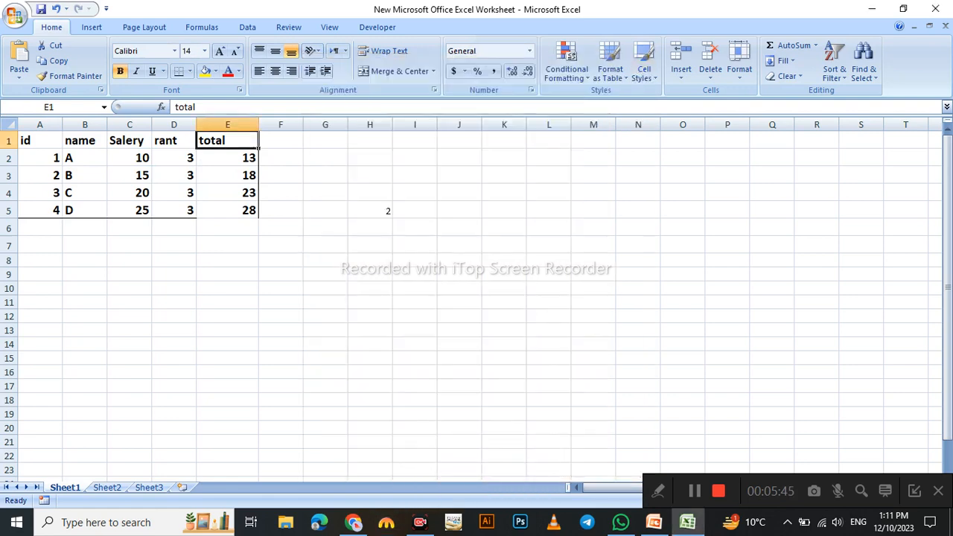
pyautogui.doubleClick(238, 193)
pyautogui.hotkey('ctrl', 'c')
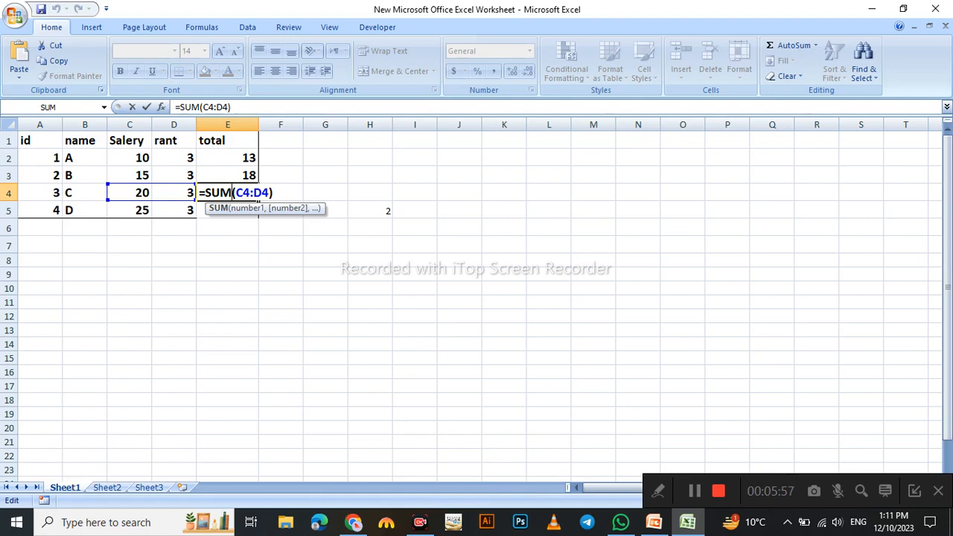
pyautogui.click(281, 260)
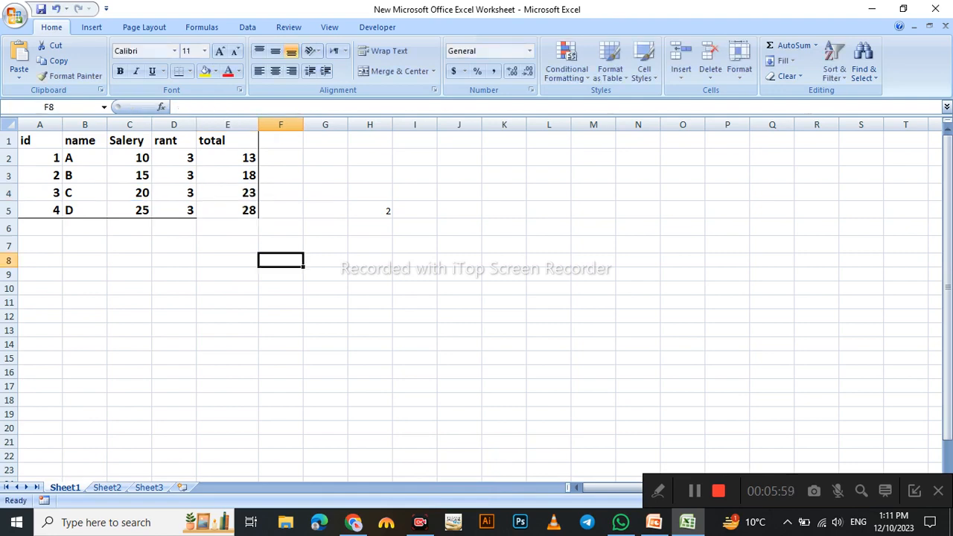
# - Switch to the PowerPoint slide show and advance from the relative referencing slide to the absolute referencing slide
pyautogui.hotkey('alt', 'Tab')
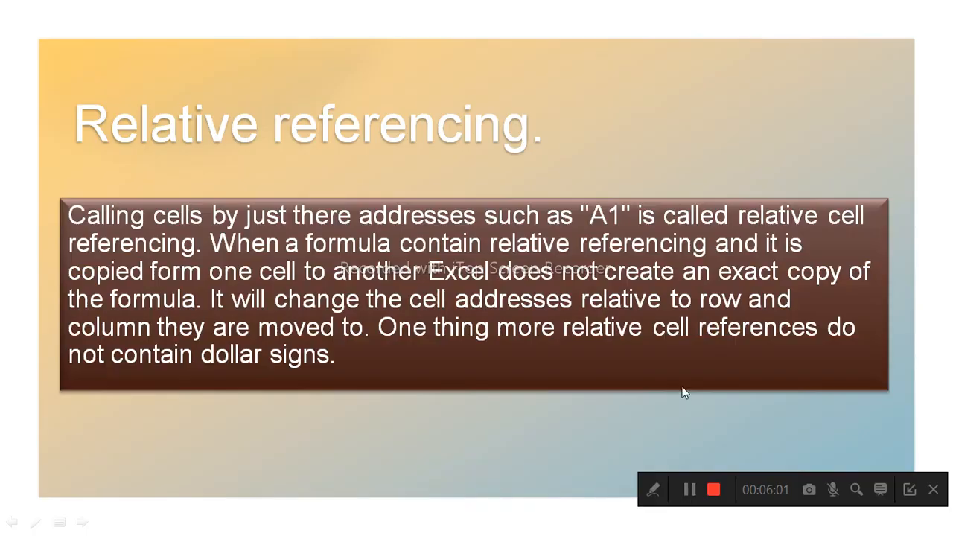
pyautogui.press('Right')
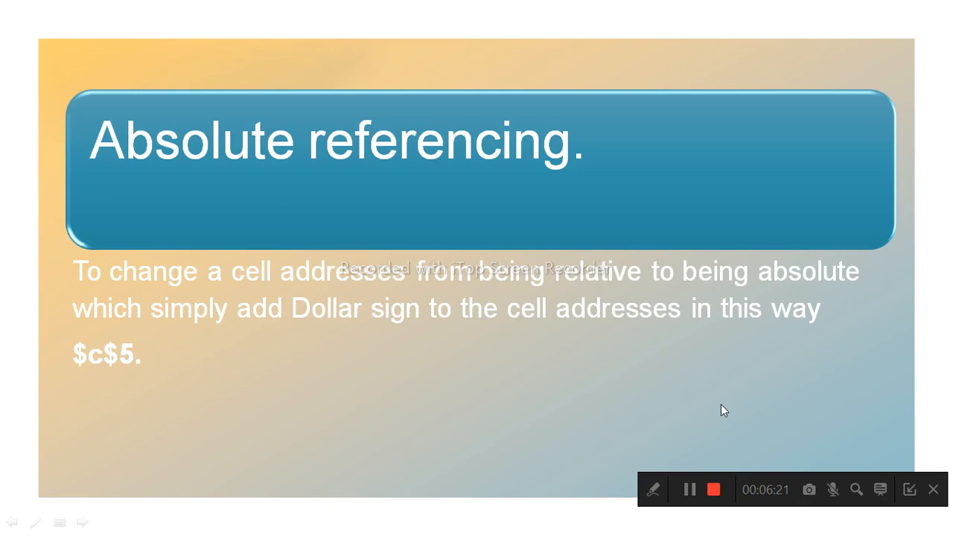
pyautogui.click(691, 491)
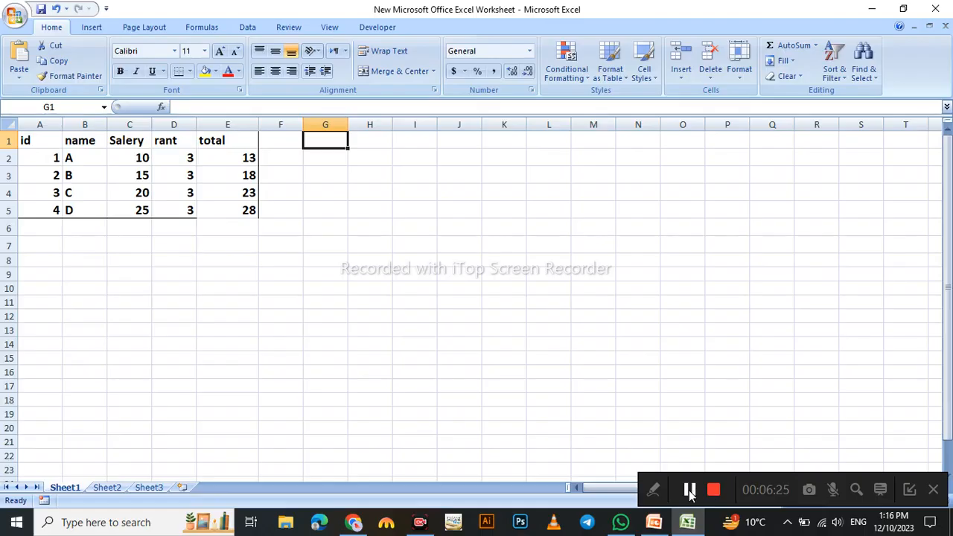
# - Enter the heading sum in F1 and the value 10 in G1
pyautogui.click(270, 141)
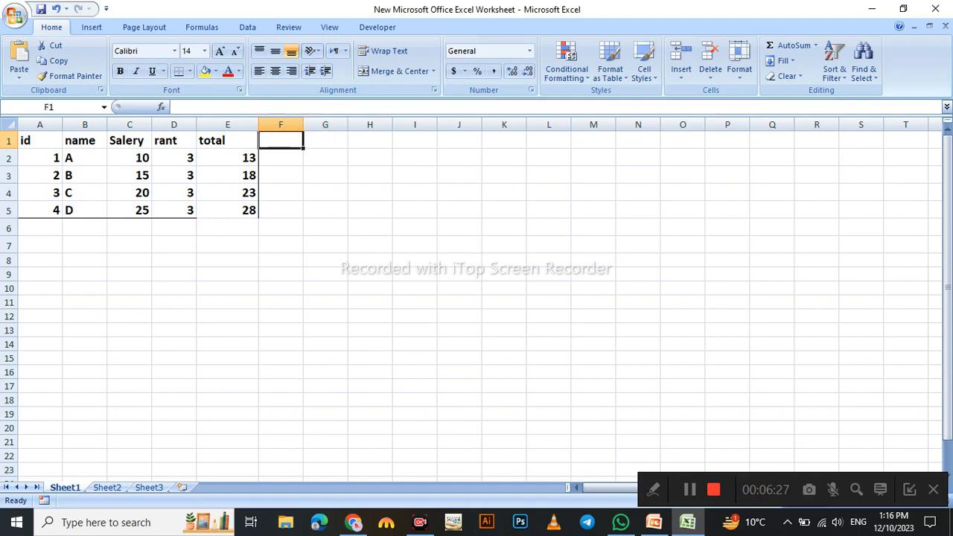
pyautogui.write('sum')
pyautogui.press('Right')
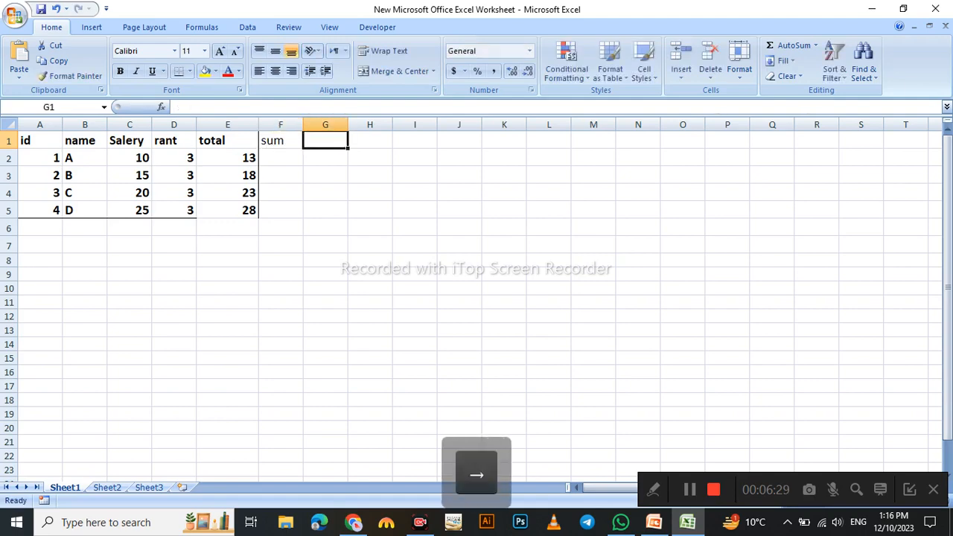
pyautogui.write('10')
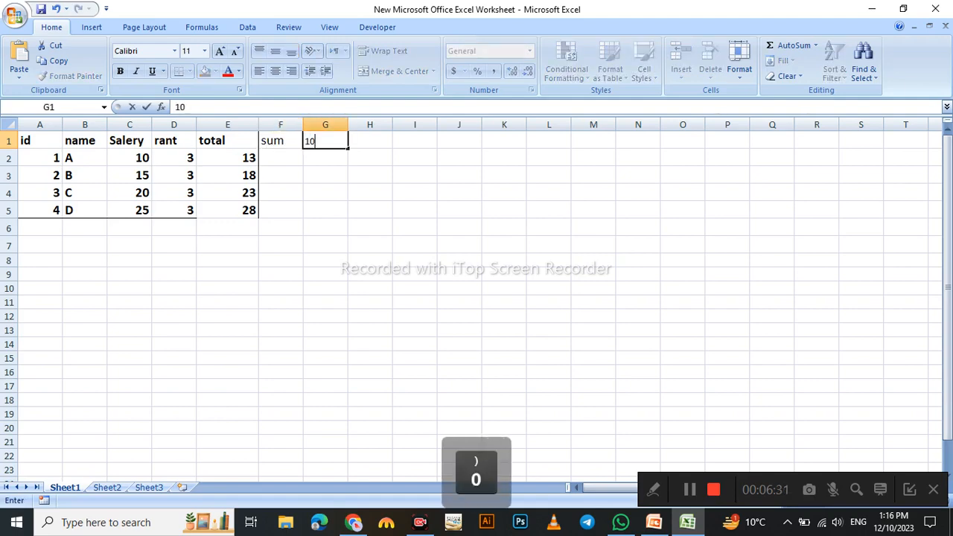
pyautogui.click(415, 157)
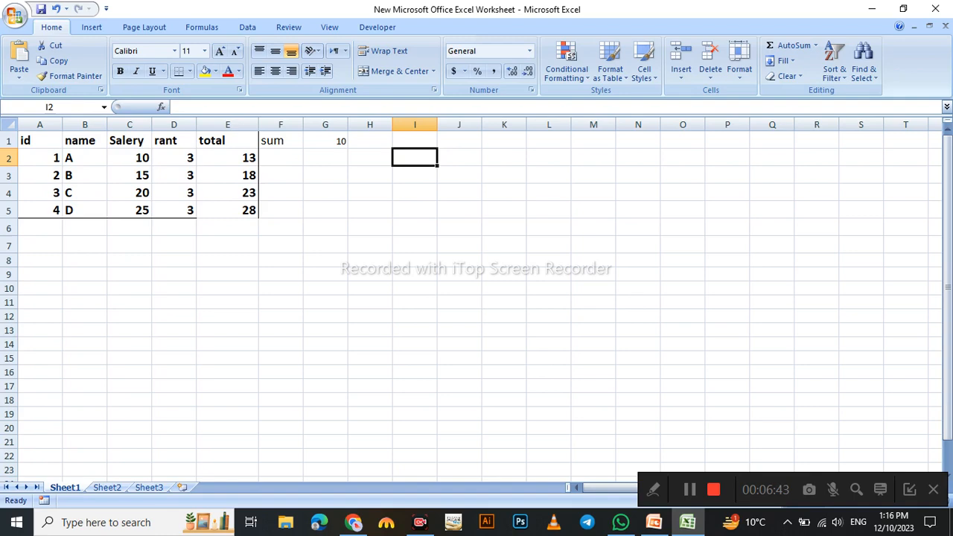
# - Enter the formula =SUM(E2,G1) in F2 to add the first total and the constant in G1
pyautogui.click(281, 157)
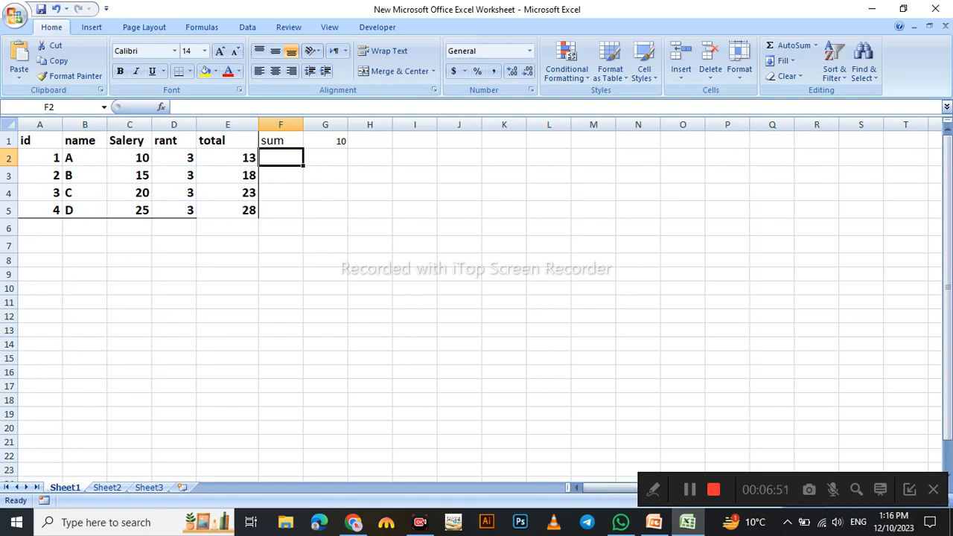
pyautogui.write('=sum')
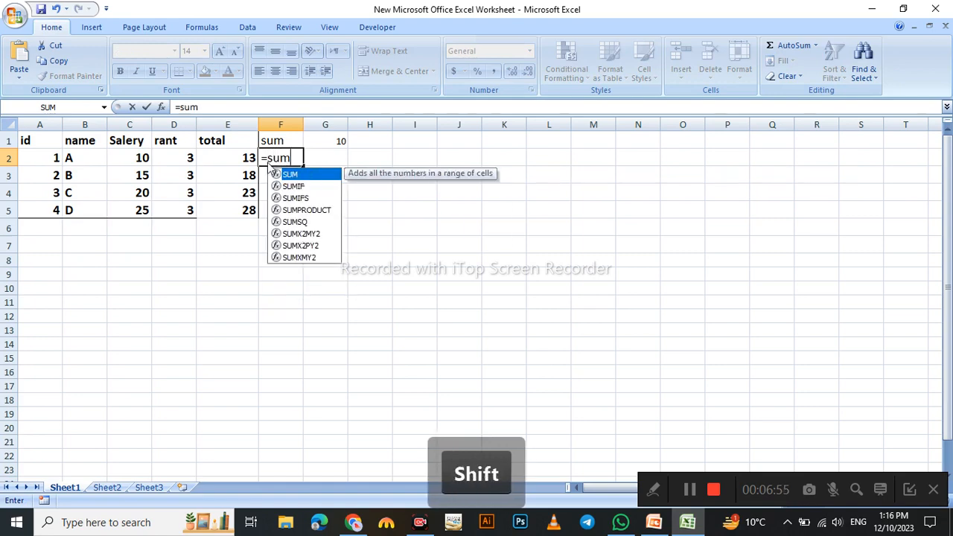
pyautogui.write('(')
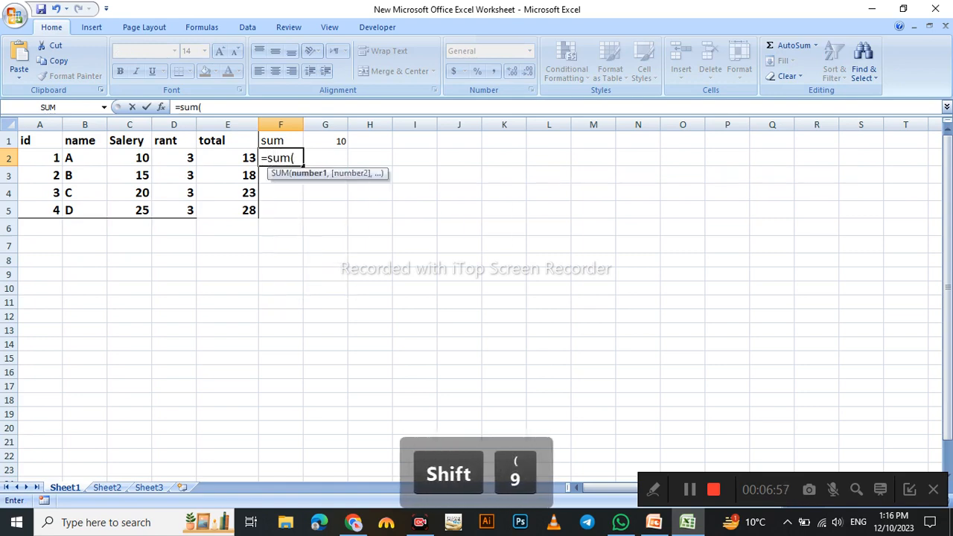
pyautogui.click(228, 157)
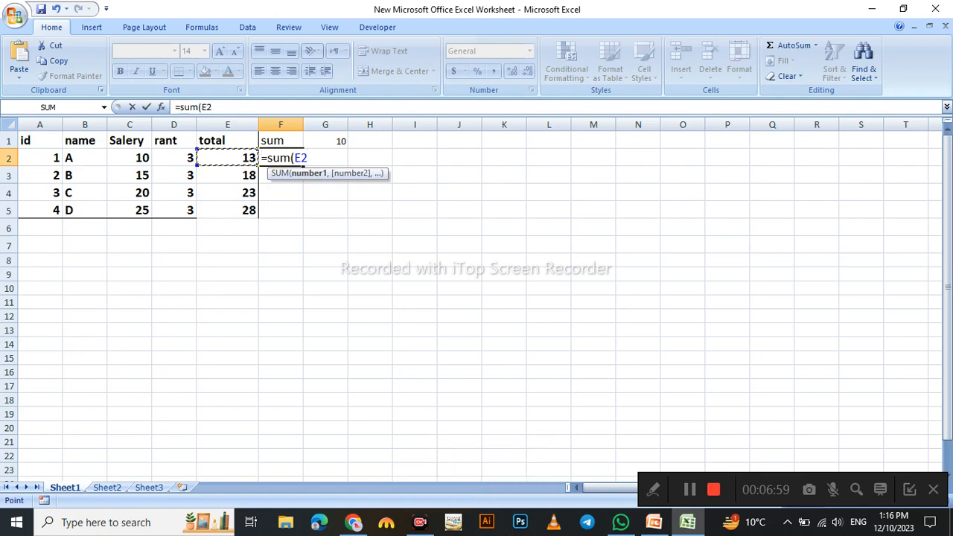
pyautogui.write(',')
pyautogui.click(326, 141)
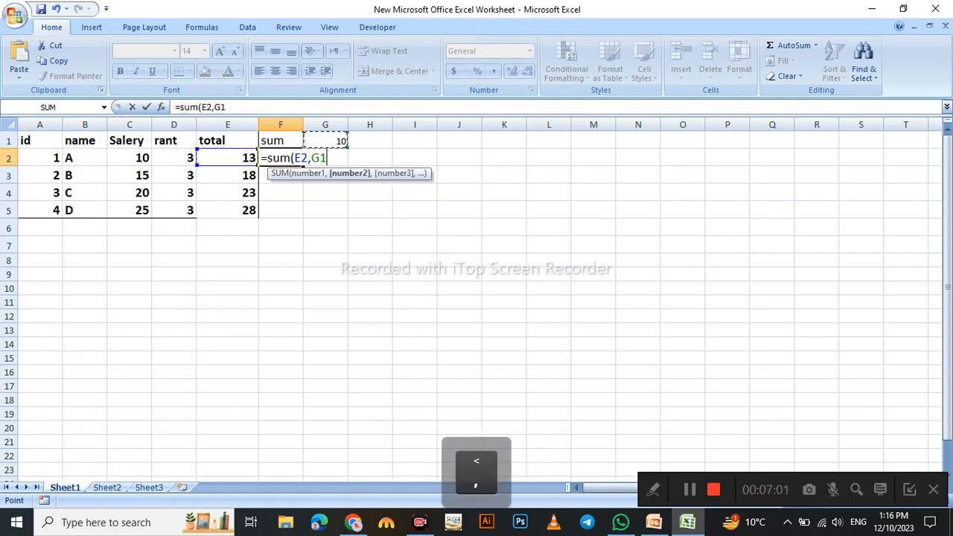
pyautogui.write(')')
pyautogui.press('Return')
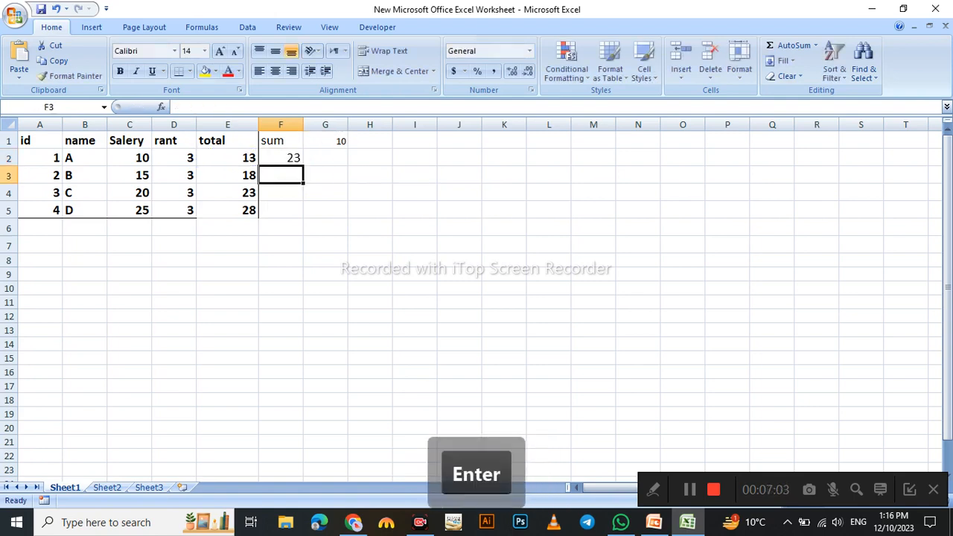
# - Fill the formula in F2 down to F5 and open the formula in F3 to examine its references
pyautogui.click(280, 158)
pyautogui.moveTo(303, 166); pyautogui.dragTo(303, 213)
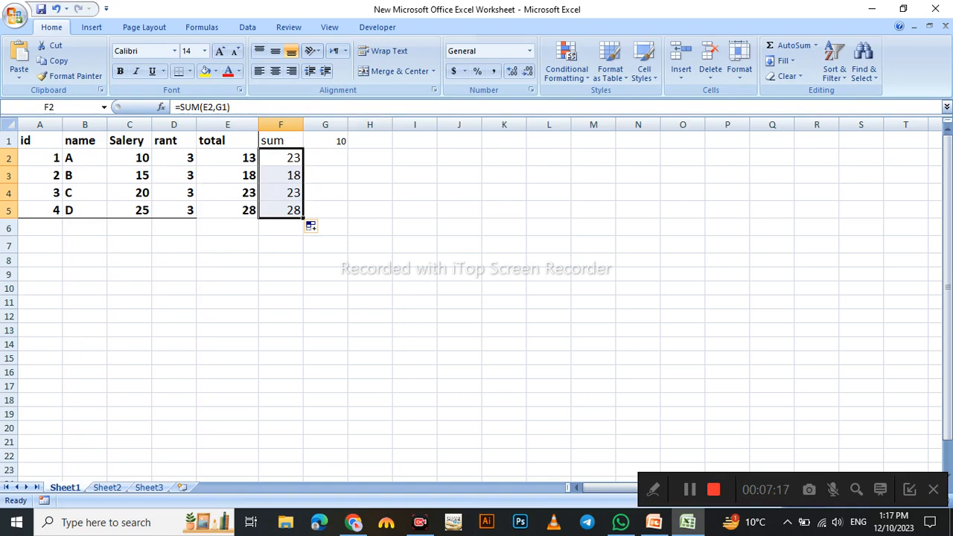
pyautogui.doubleClick(290, 175)
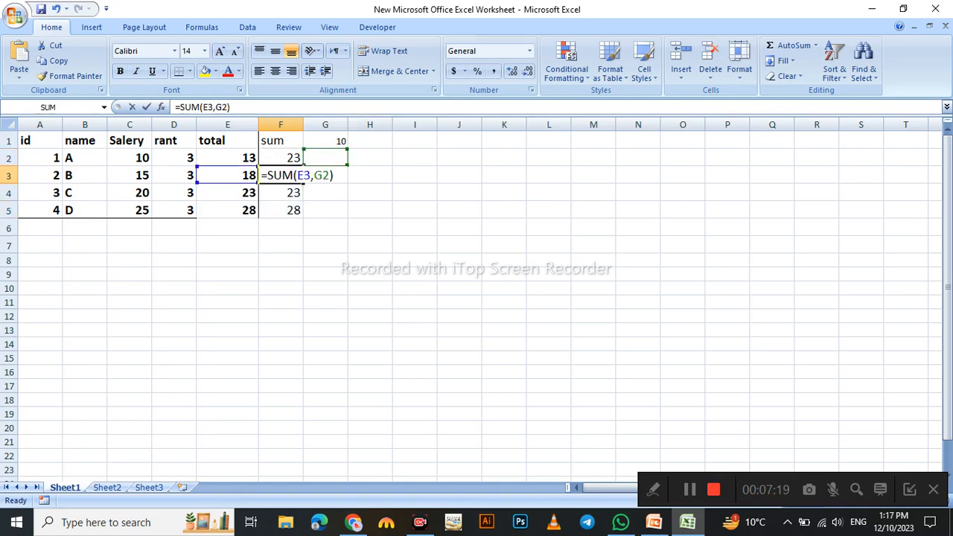
# - Close the formula in F3 and open the formula in F2 to compare its cell references
pyautogui.hotkey('ctrl', 'c')
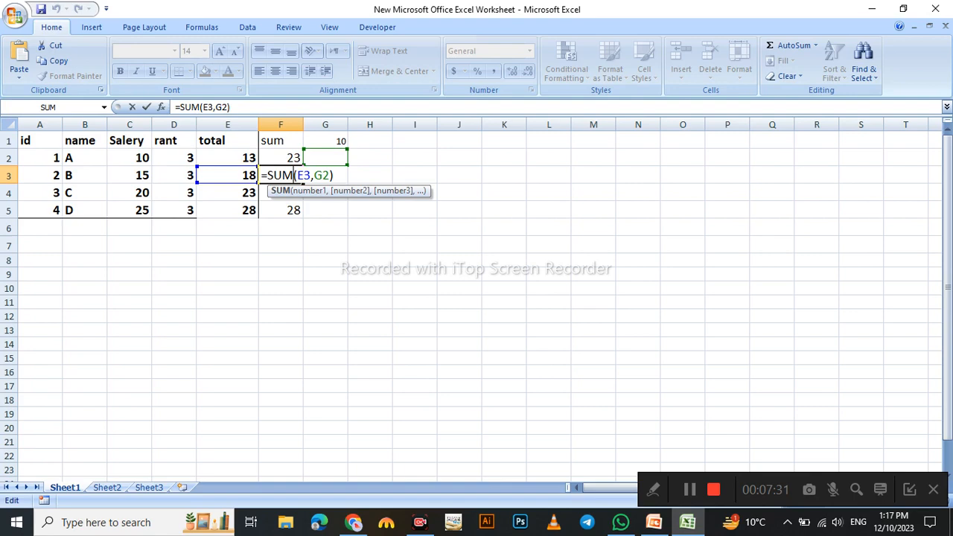
pyautogui.click(227, 158)
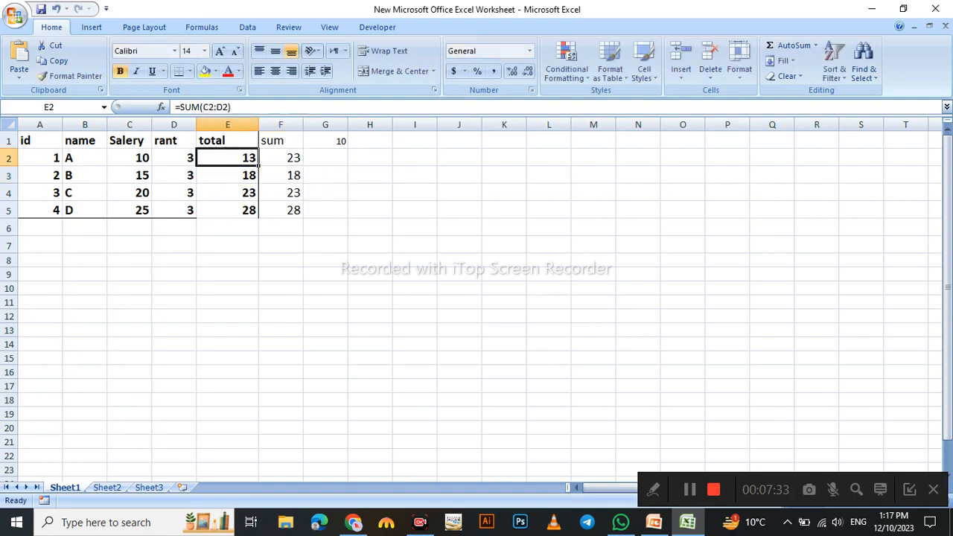
pyautogui.click(280, 158)
pyautogui.doubleClick(280, 158)
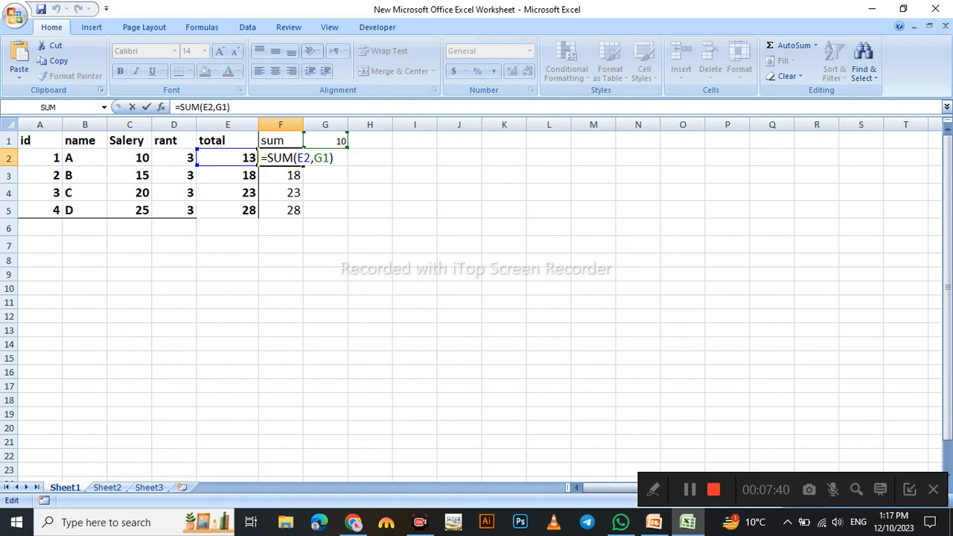
pyautogui.press('Down')
pyautogui.press('Num_Lock')
pyautogui.hotkey('ctrl', 'c')
pyautogui.click(325, 176)
pyautogui.hotkey('ctrl', 'z')
pyautogui.hotkey('ctrl', 'z')
pyautogui.hotkey('ctrl', 'z')
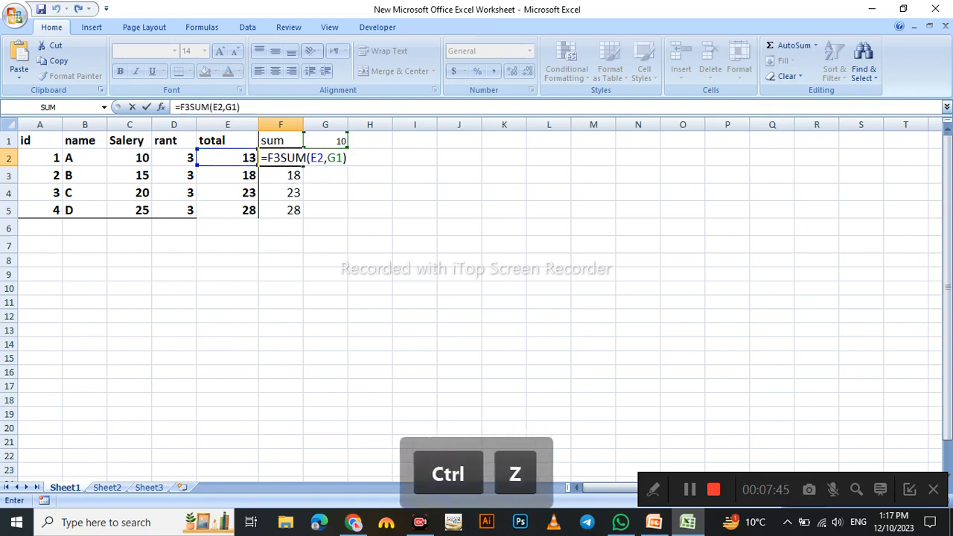
pyautogui.click(328, 191)
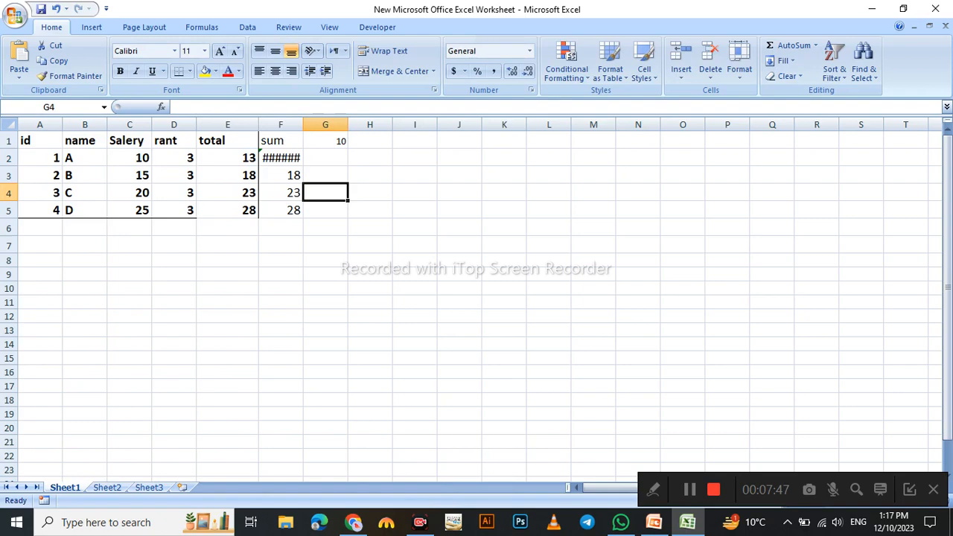
pyautogui.hotkey('ctrl', 'z')
pyautogui.hotkey('ctrl', 'z')
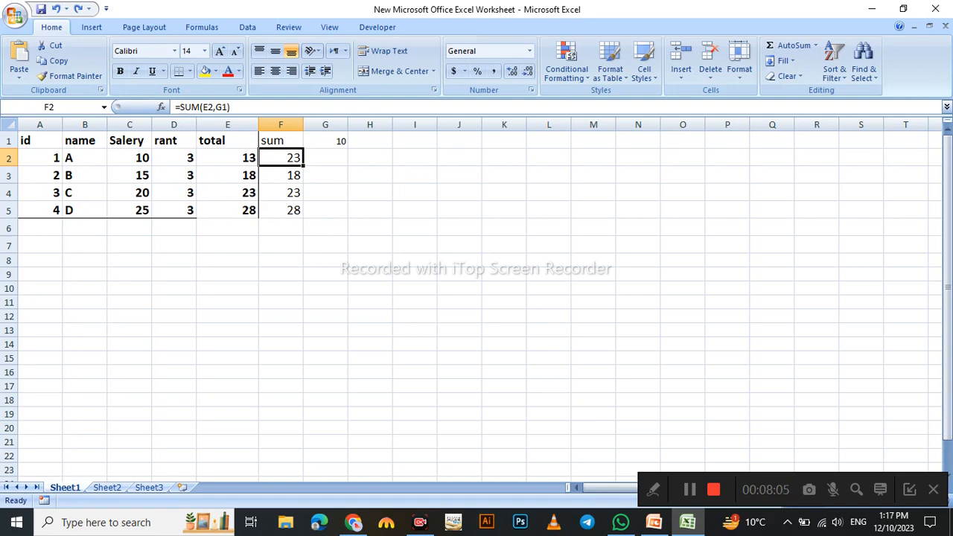
# - Undo the fill and the original SUM formula so that F2:F5 is empty
pyautogui.hotkey('ctrl', 'z')
pyautogui.hotkey('ctrl', 'z')
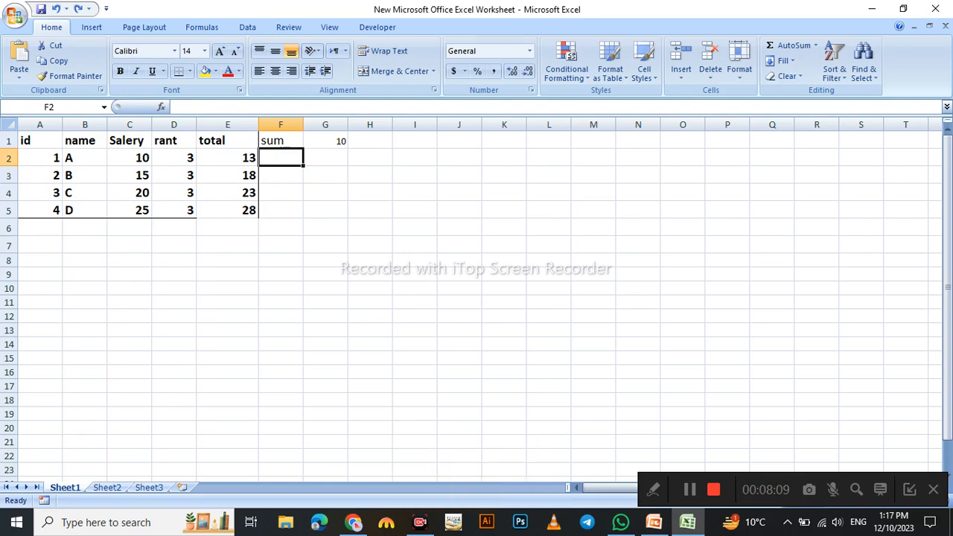
pyautogui.write('=')
pyautogui.click(325, 175)
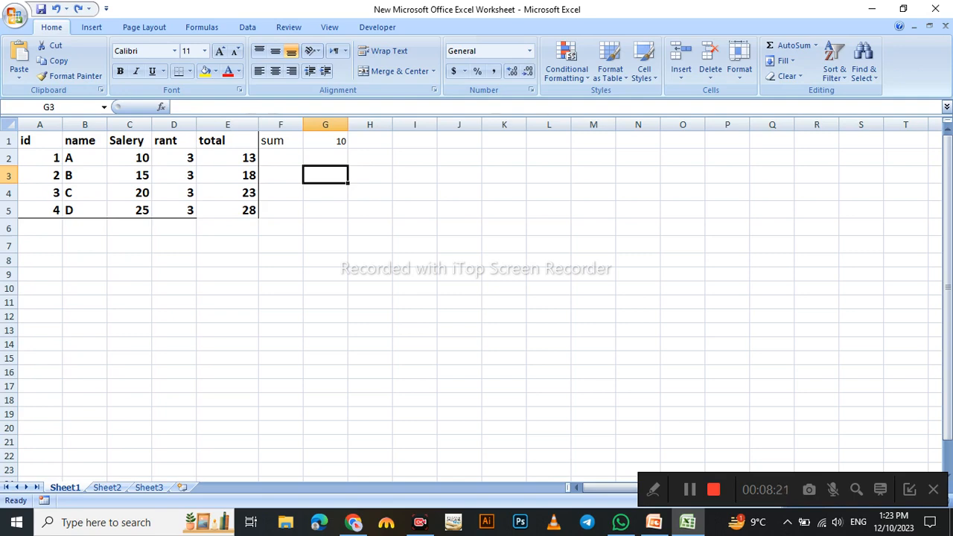
# - Start a SUM formula in F2 that references the first total E2 and the constant in G1
pyautogui.click(281, 158)
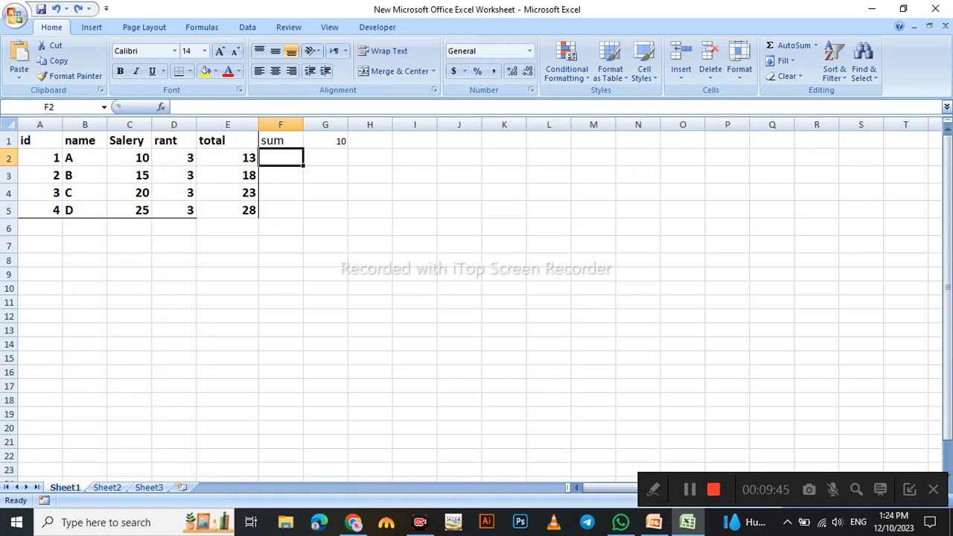
pyautogui.write('=s')
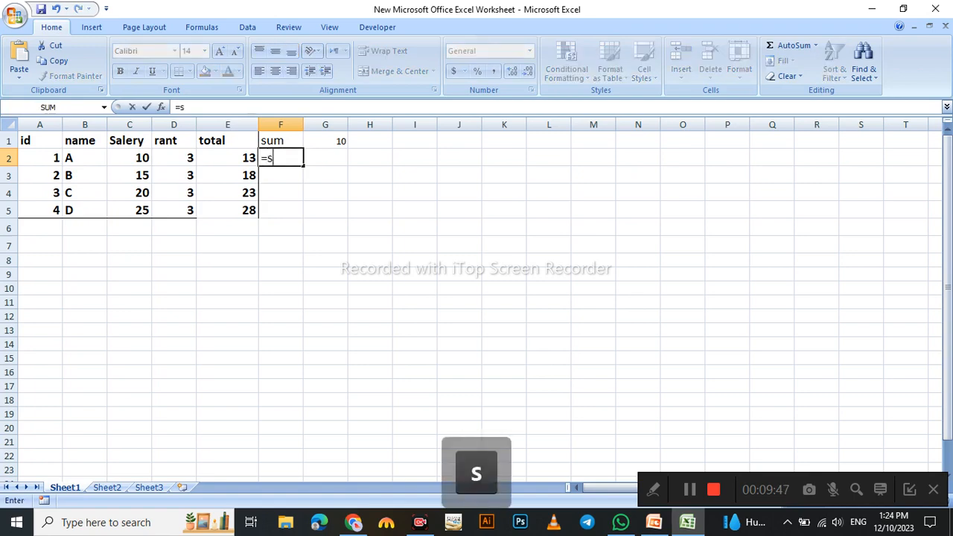
pyautogui.write('um')
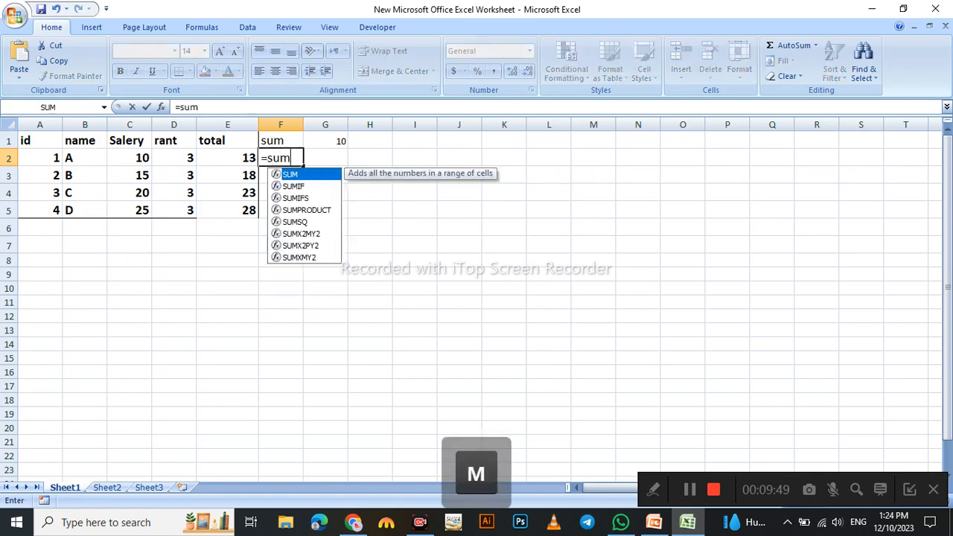
pyautogui.click(227, 158)
pyautogui.click(281, 158)
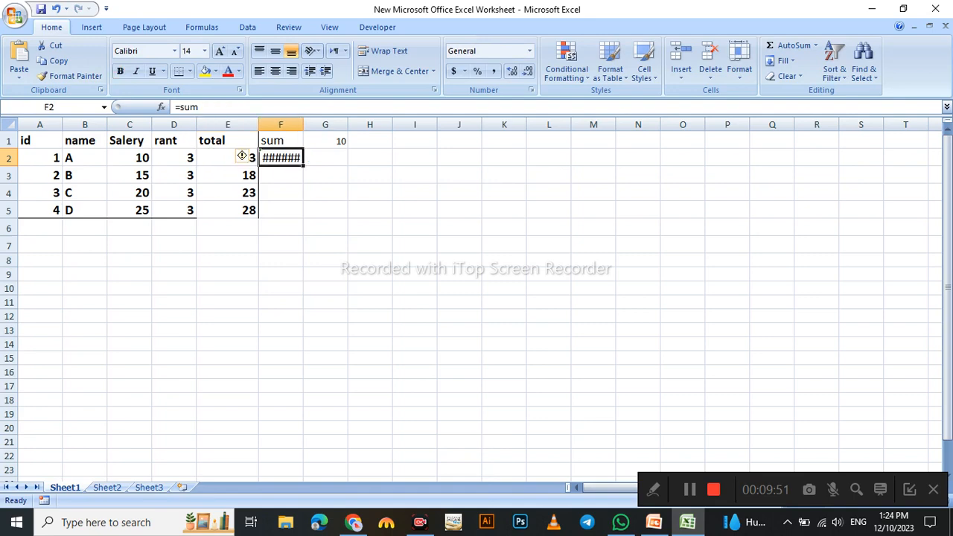
pyautogui.doubleClick(281, 157)
pyautogui.hotkey('ctrl', 'c')
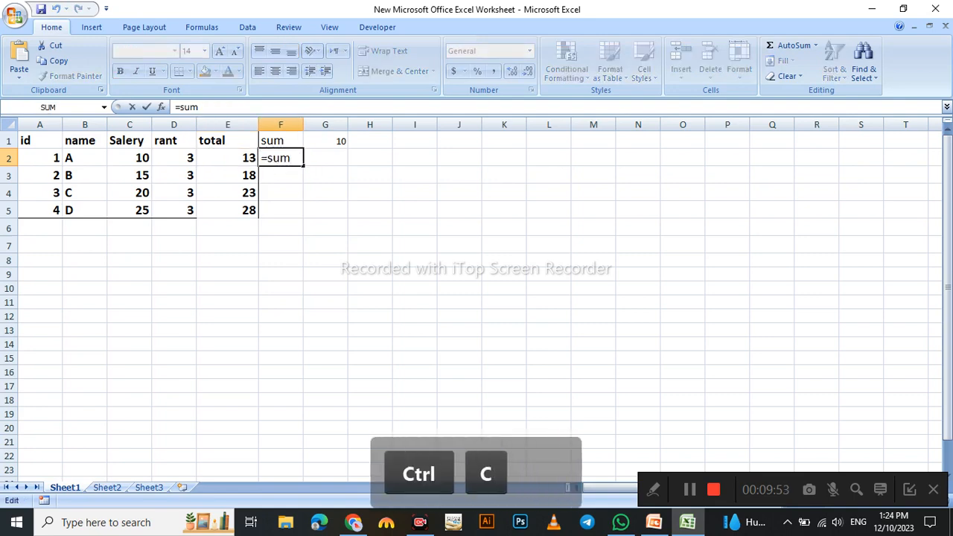
pyautogui.write('(')
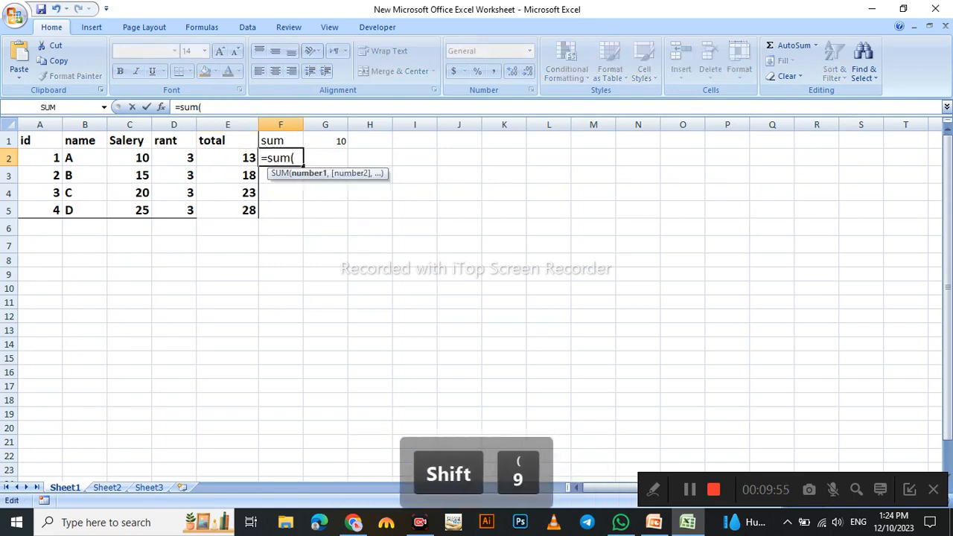
pyautogui.click(228, 157)
pyautogui.write(',')
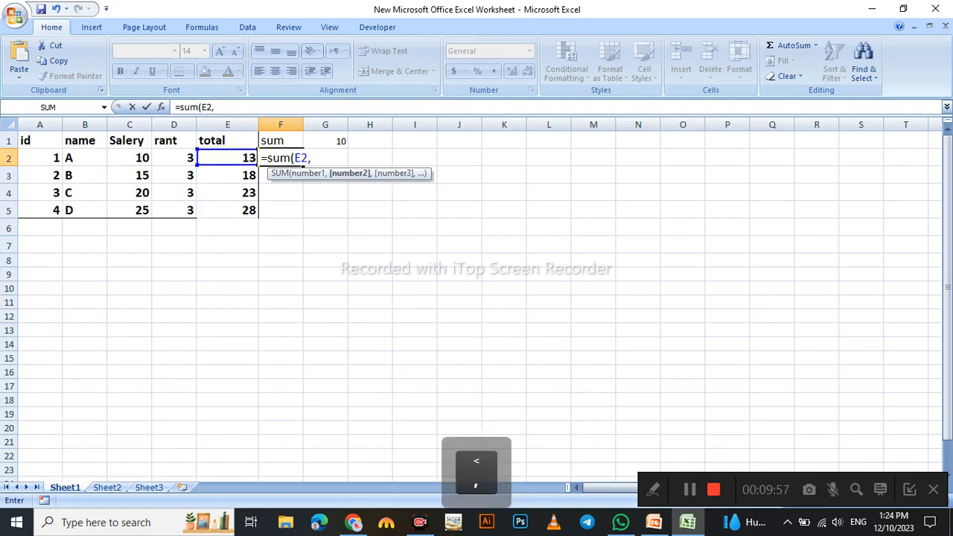
pyautogui.click(325, 141)
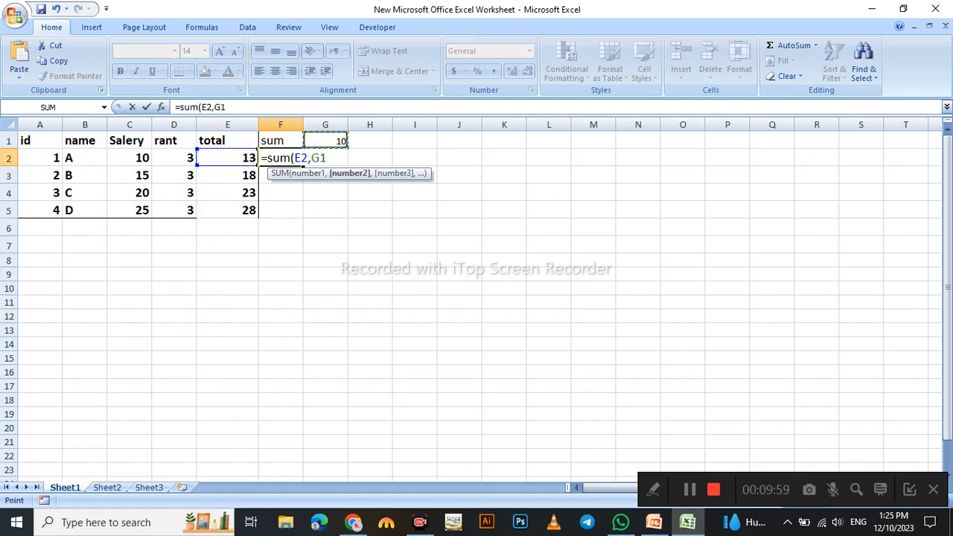
# - Make the G1 reference absolute as $G$1 and commit the formula =SUM(E2,$G$1) in F2
pyautogui.press('F2')
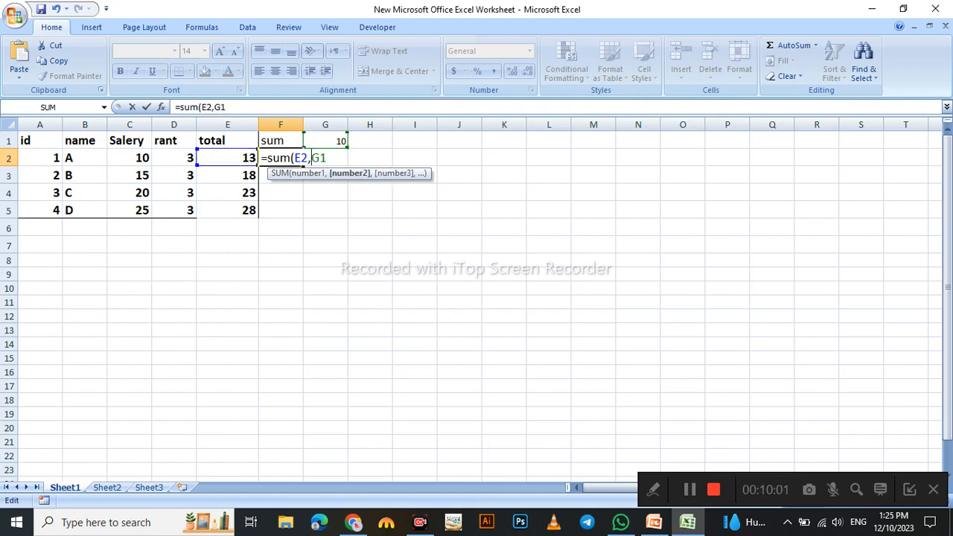
pyautogui.press('shift')
pyautogui.write('$G')
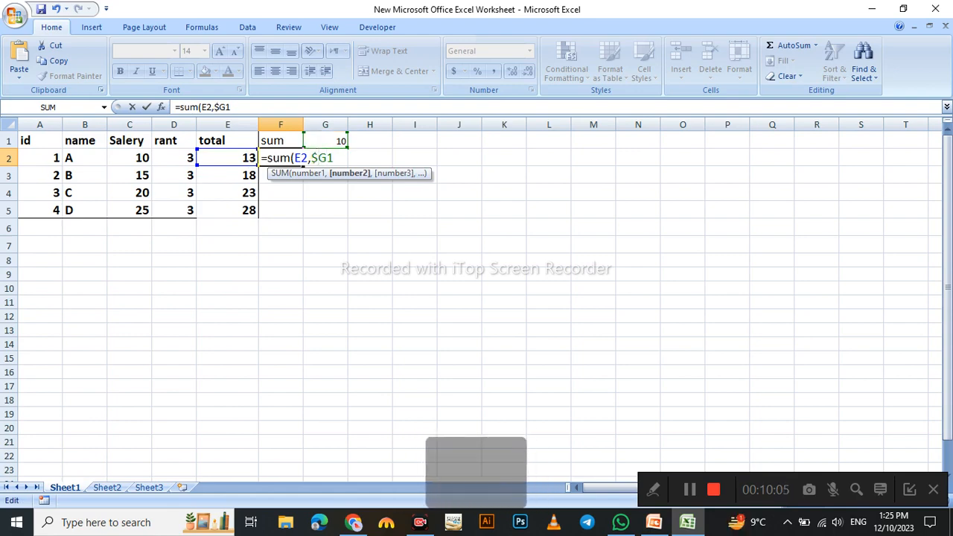
pyautogui.write('$')
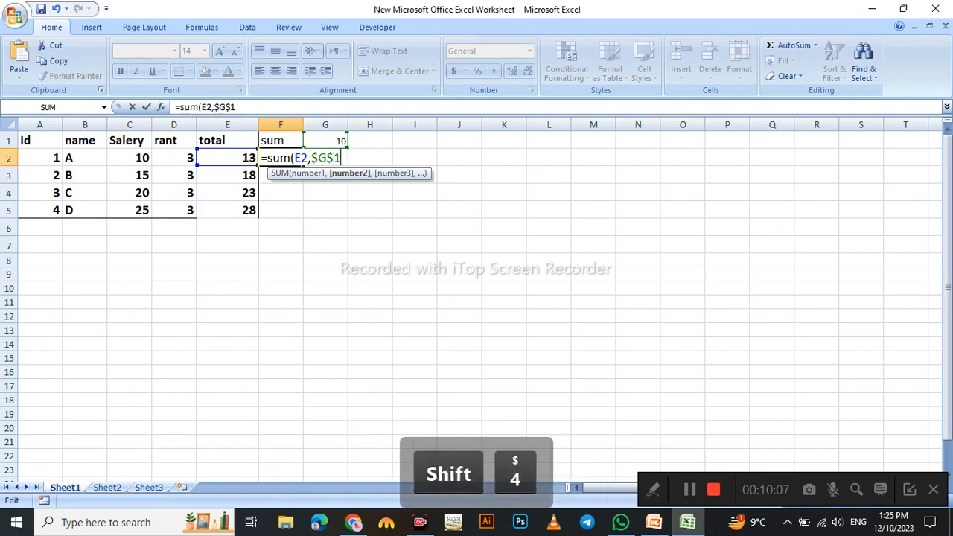
pyautogui.press('Return')
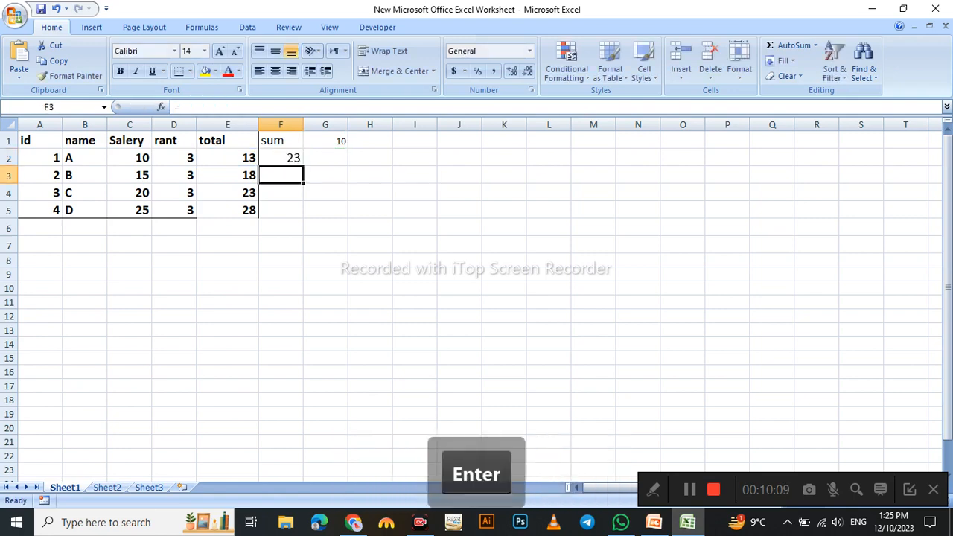
# - Fill the absolute-reference formula in F2 down through F5
pyautogui.press('Up')
pyautogui.moveTo(303, 165); pyautogui.dragTo(303, 215)
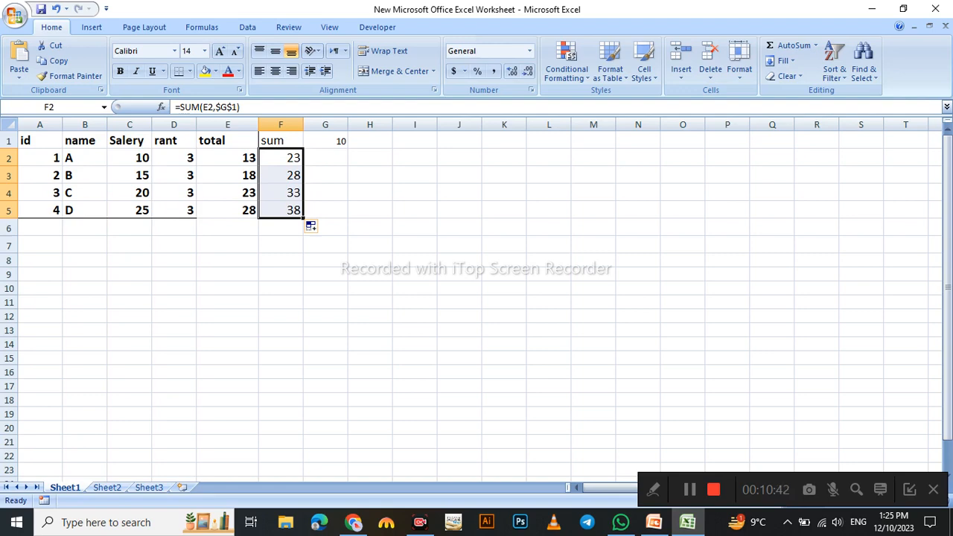
# - Switch back to the PowerPoint slide show and advance from the absolute referencing slide
pyautogui.click(689, 490)
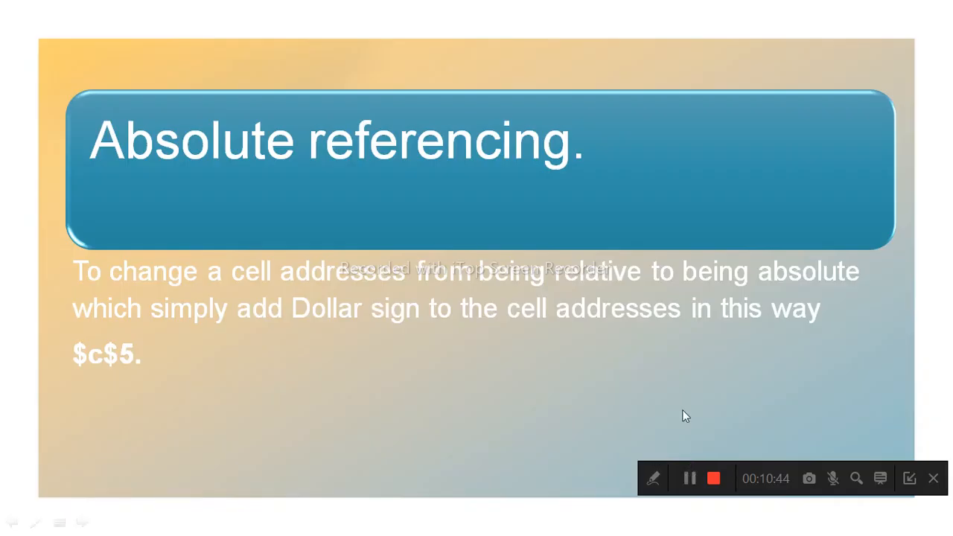
pyautogui.press('Right')
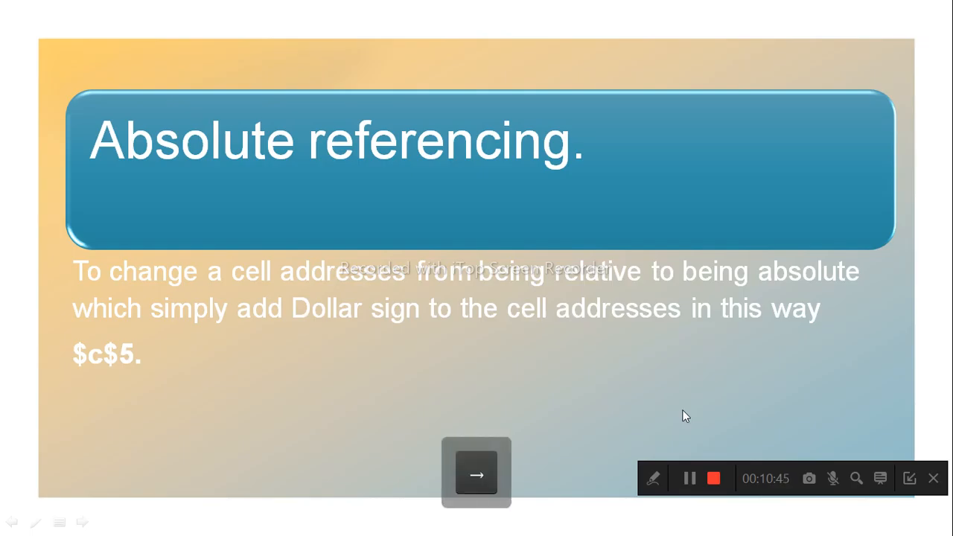